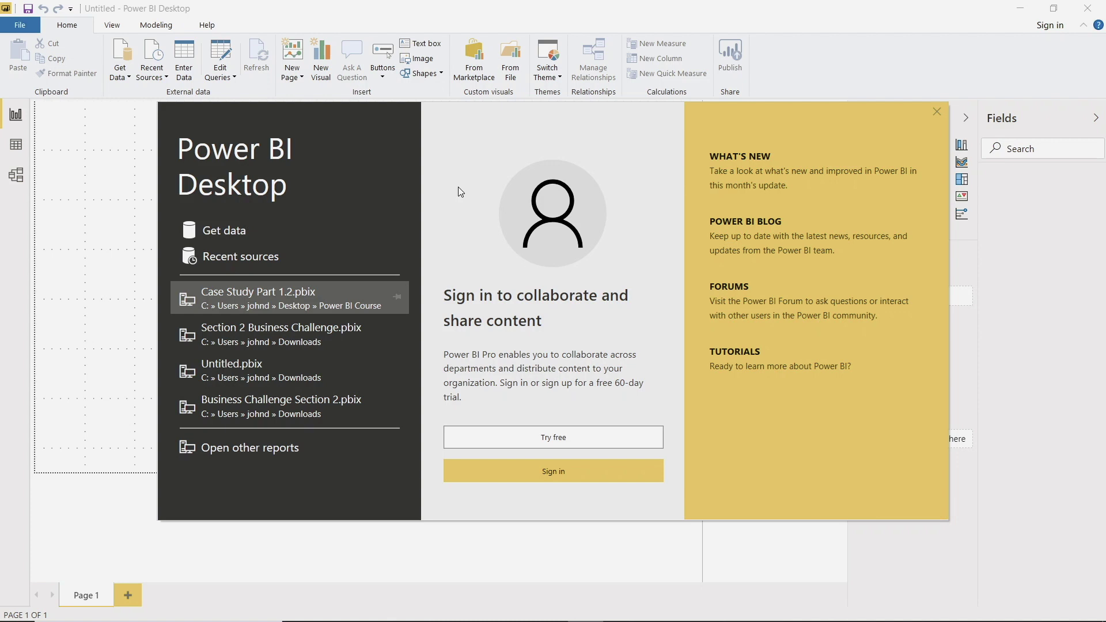
# - Connect to the Power_BI_Sales_Data Excel workbook from the Downloads folder
pyautogui.click(213, 229)
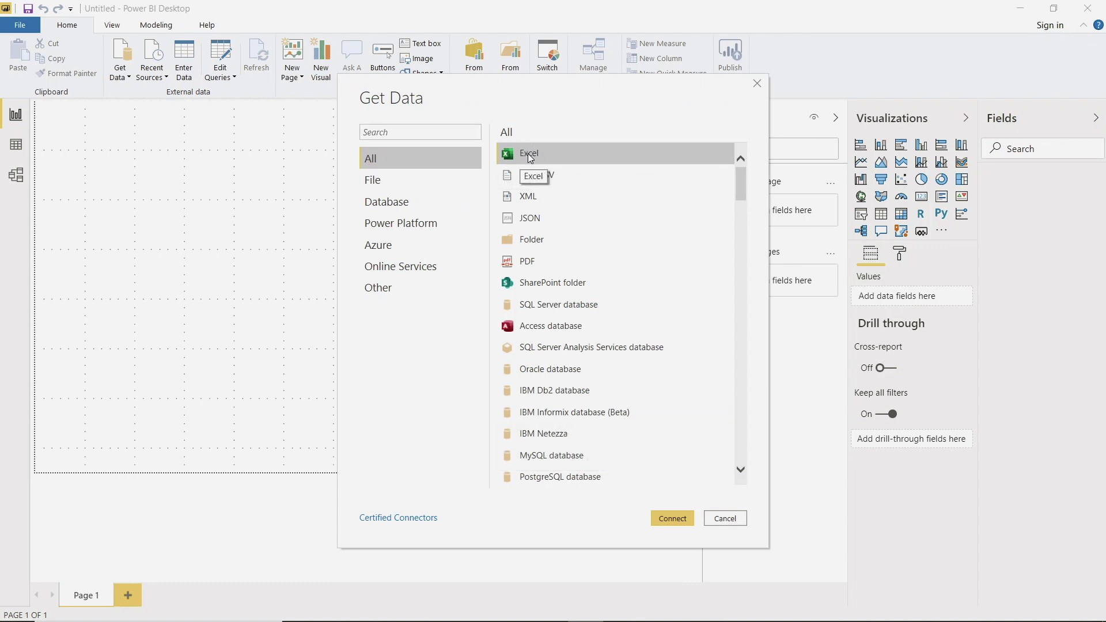
pyautogui.click(672, 518)
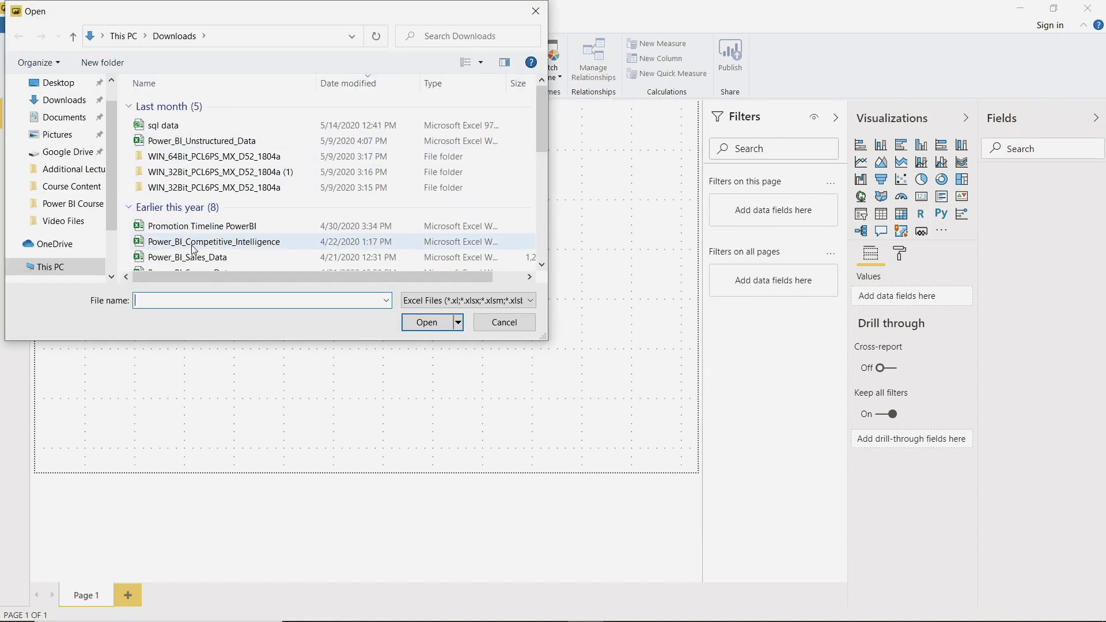
pyautogui.click(322, 257)
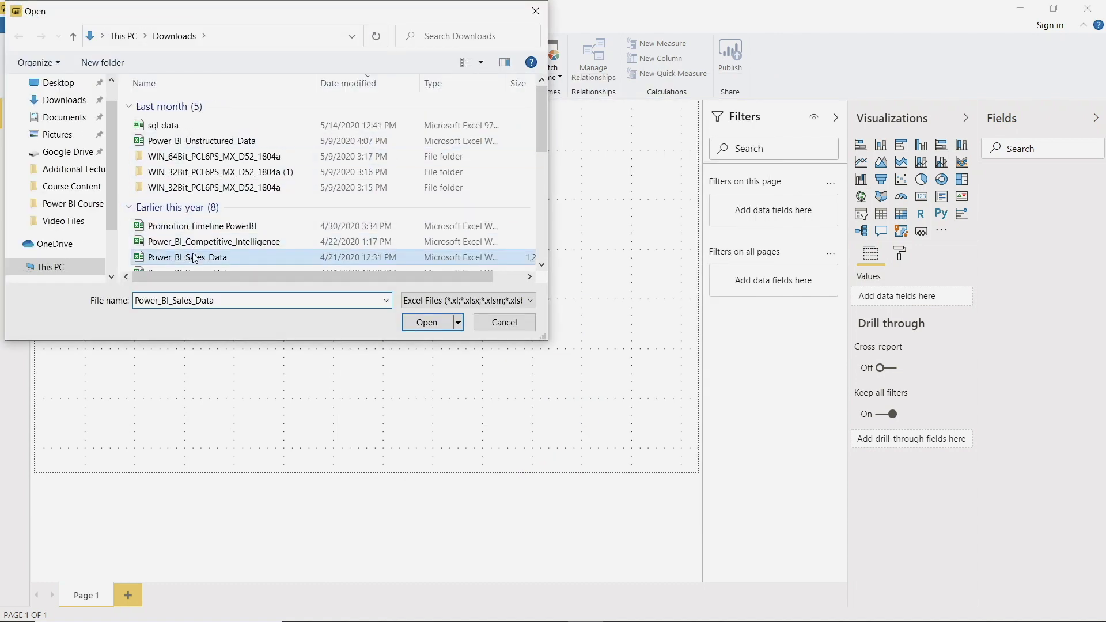
pyautogui.click(421, 324)
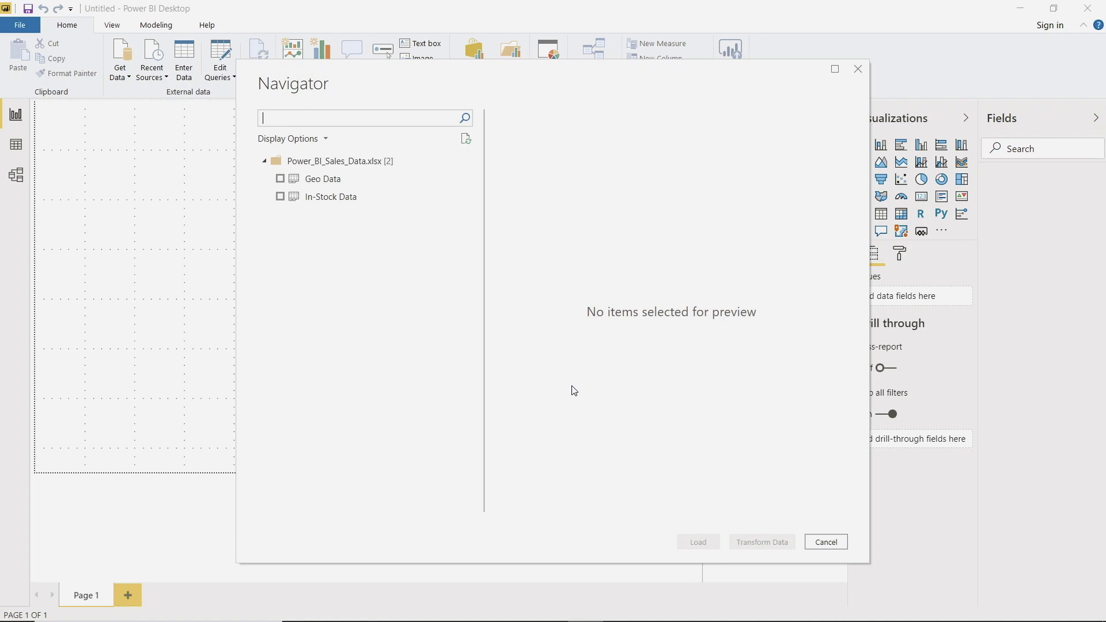
# - Tick the Geo Data sheet in Navigator and load it into the report
pyautogui.click(280, 179)
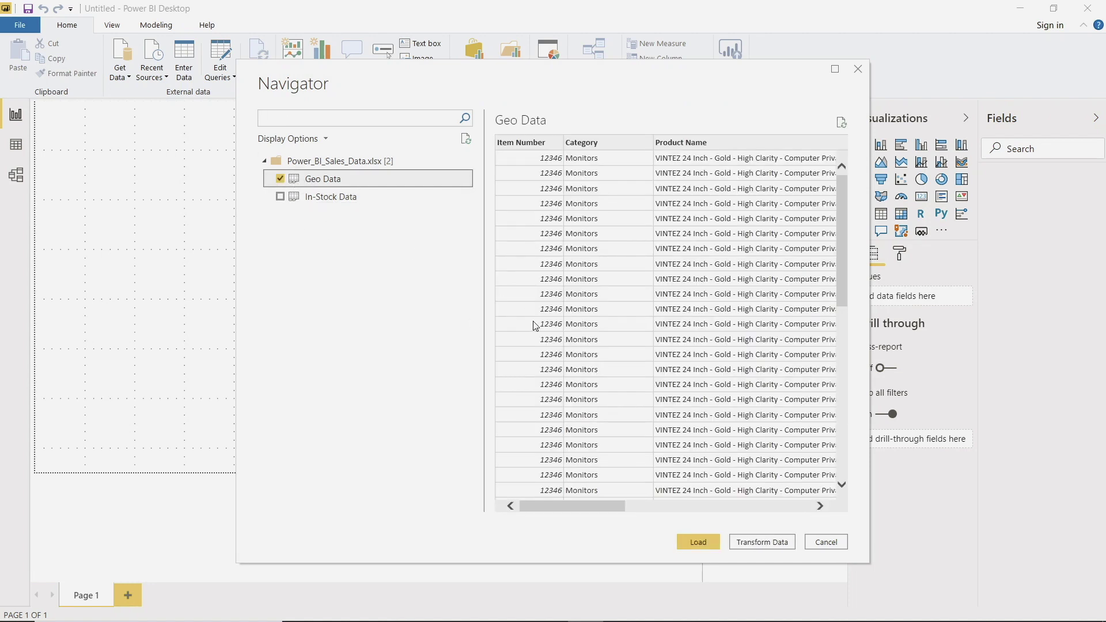
pyautogui.click(695, 542)
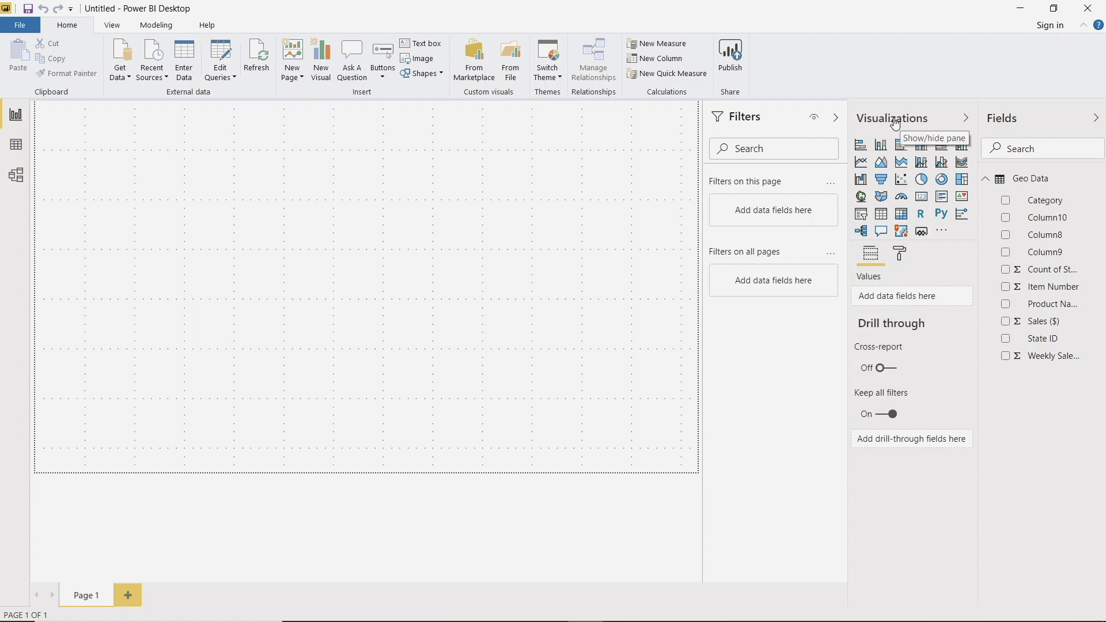
# - Add a canvas-filling decomposition tree that analyzes Sales ($)
pyautogui.click(867, 238)
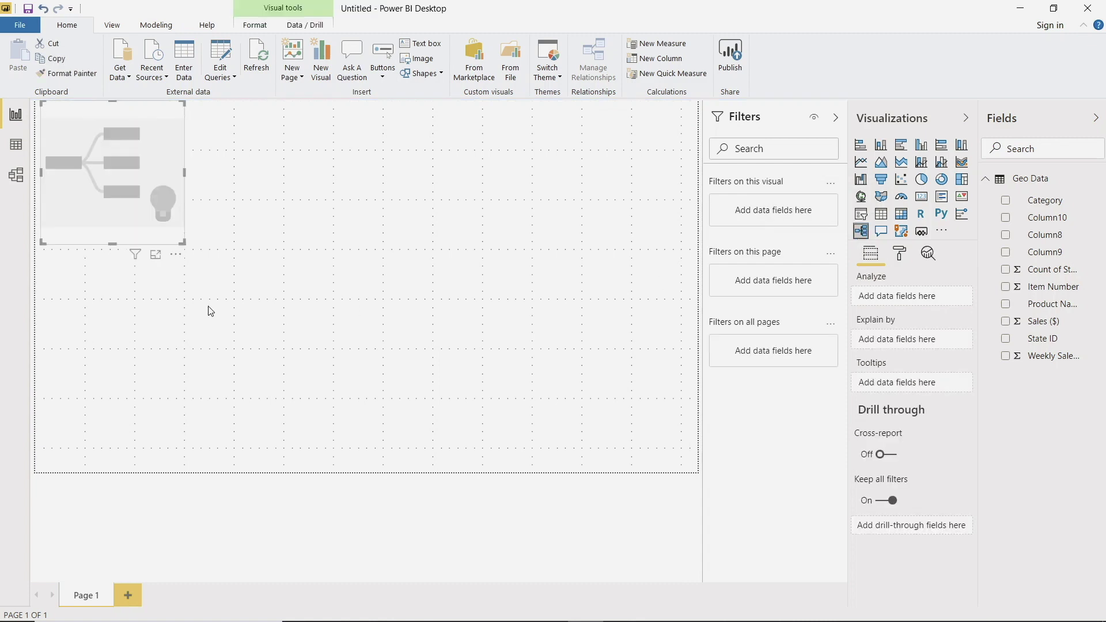
pyautogui.moveTo(182, 242); pyautogui.dragTo(707, 473)
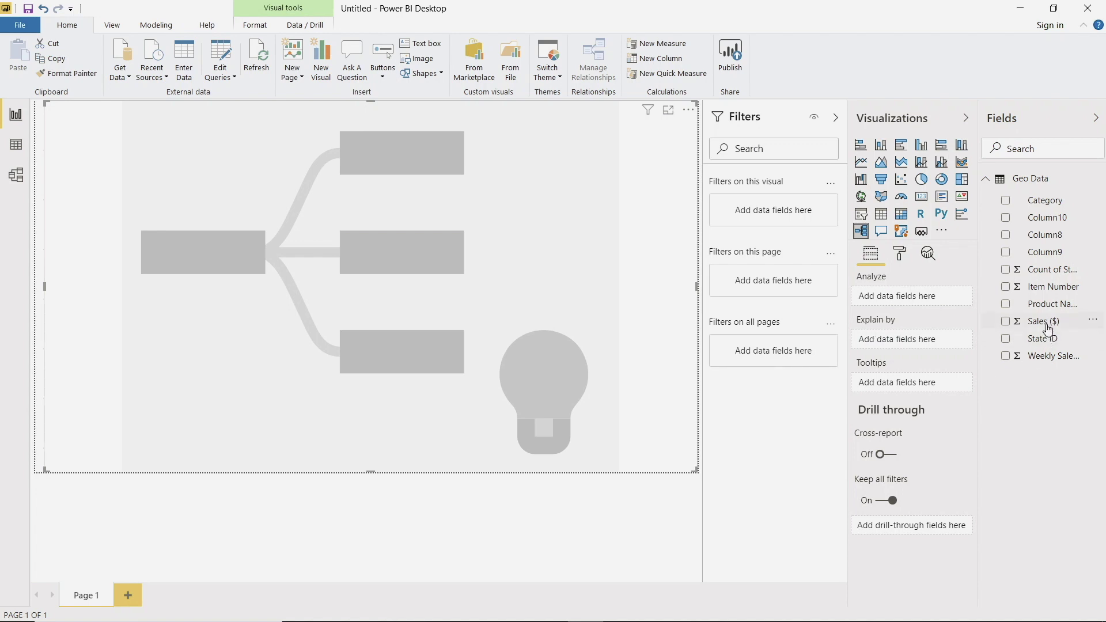
pyautogui.moveTo(1047, 323); pyautogui.dragTo(916, 299)
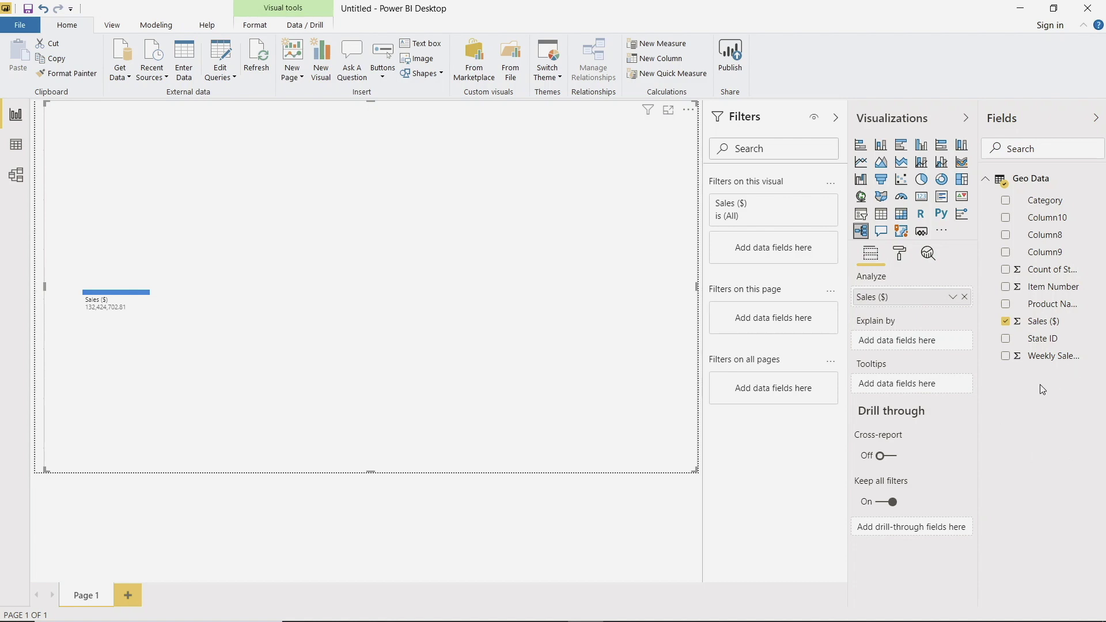
# - Add State ID and Item Number to the decomposition tree's Explain by well
pyautogui.moveTo(1045, 344); pyautogui.dragTo(914, 348)
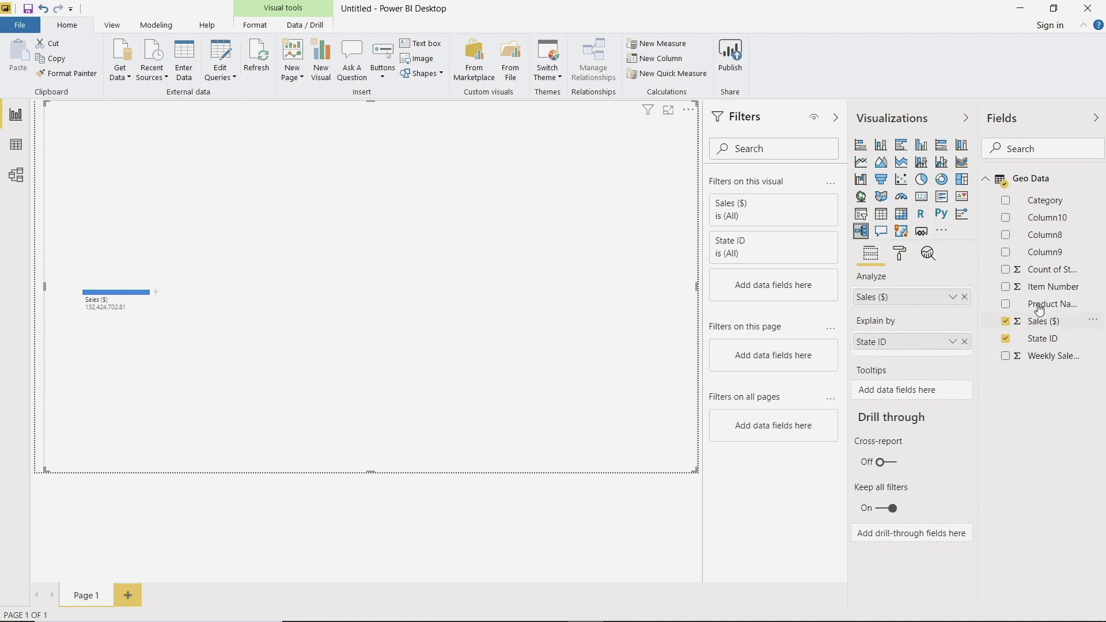
pyautogui.moveTo(1043, 288); pyautogui.dragTo(920, 358)
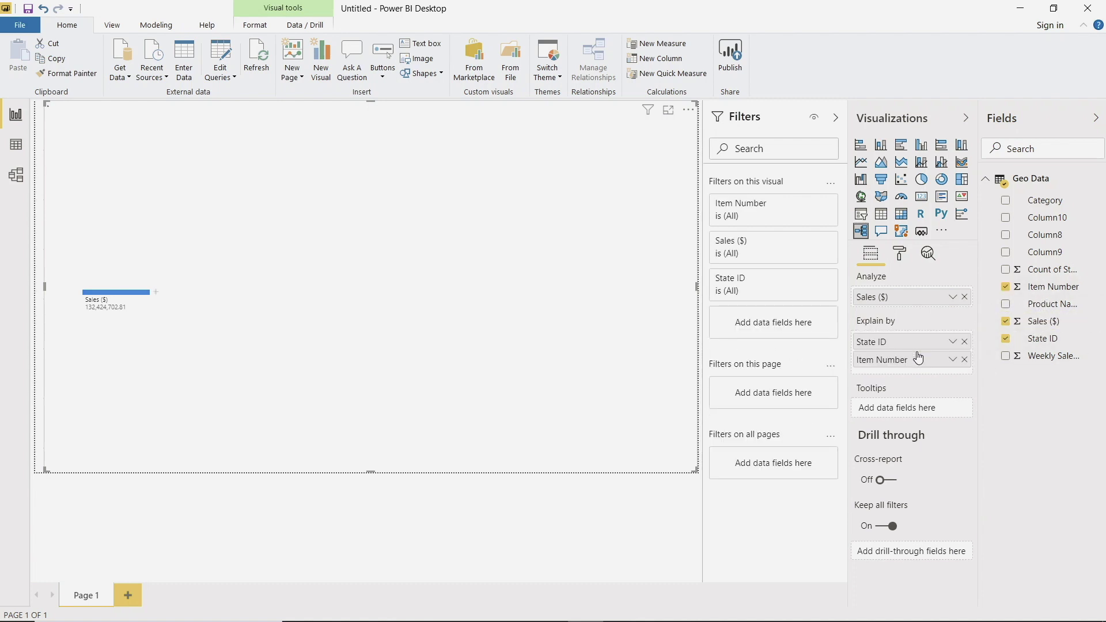
# - Split the Sales total by Item Number, then break item 25621 down by State ID
pyautogui.click(158, 297)
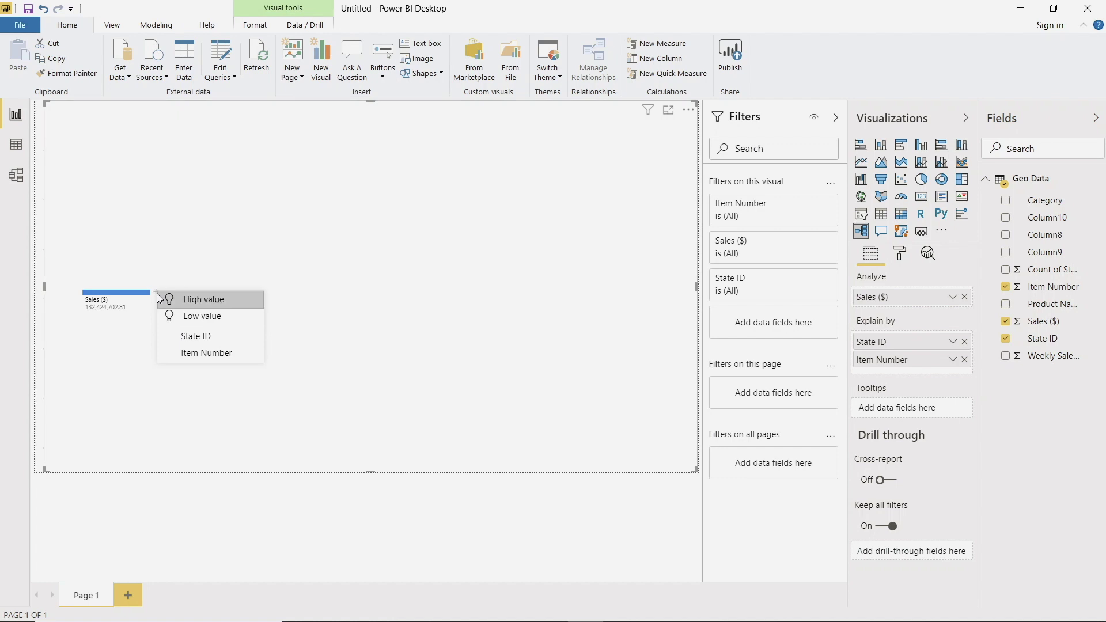
pyautogui.click(193, 352)
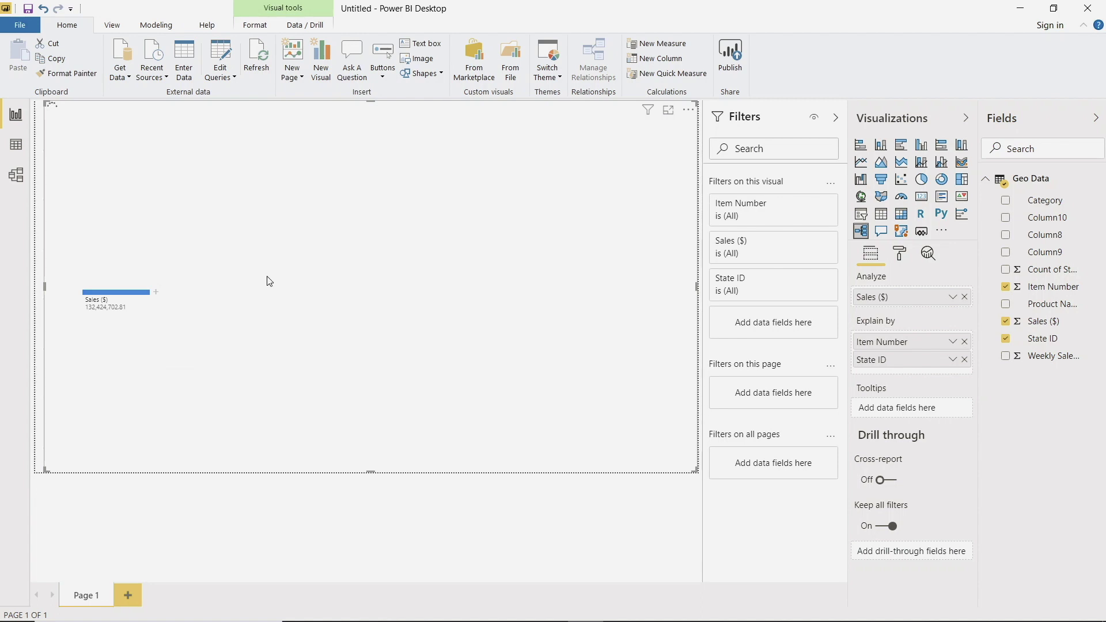
pyautogui.click(249, 184)
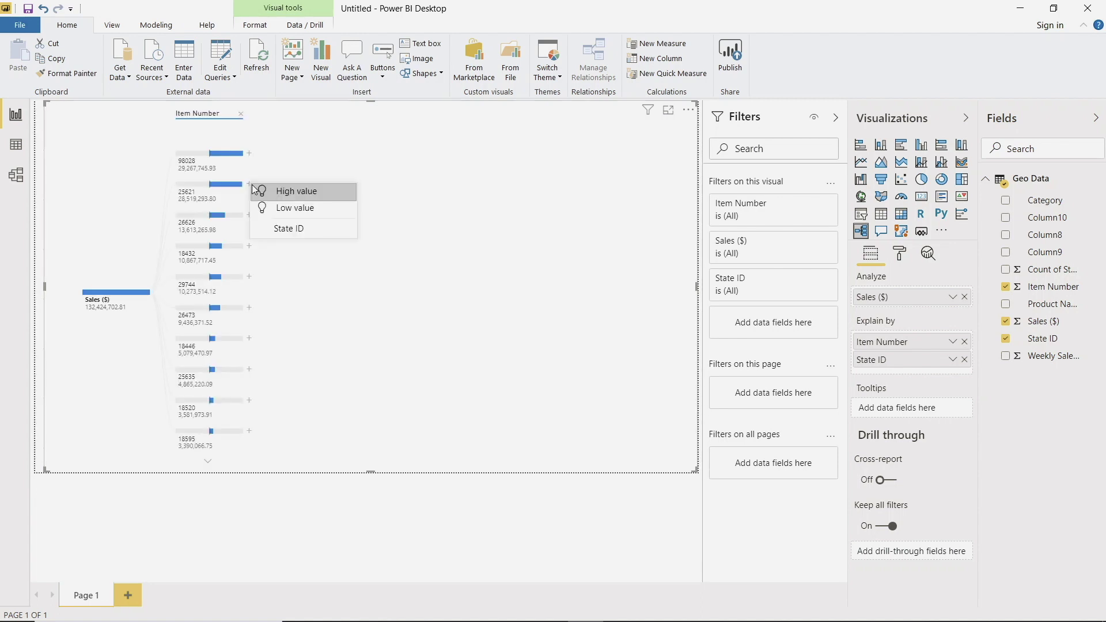
pyautogui.click(288, 227)
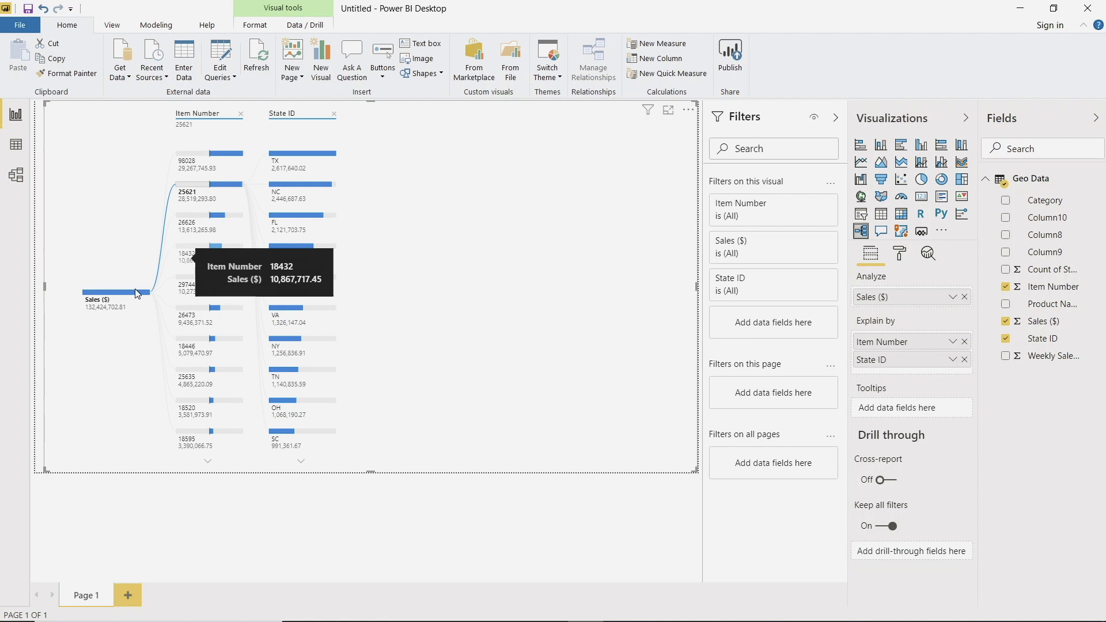
# - Show State ID breakdowns for items 98028, 26626 and 18432, then remove the State ID level
pyautogui.click(224, 157)
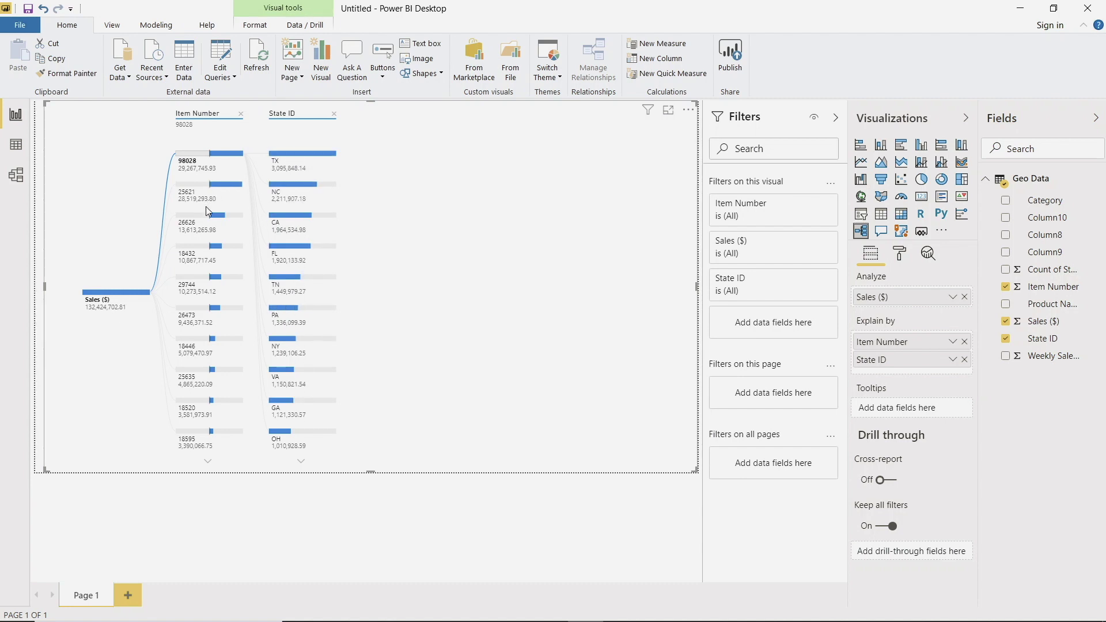
pyautogui.click(218, 215)
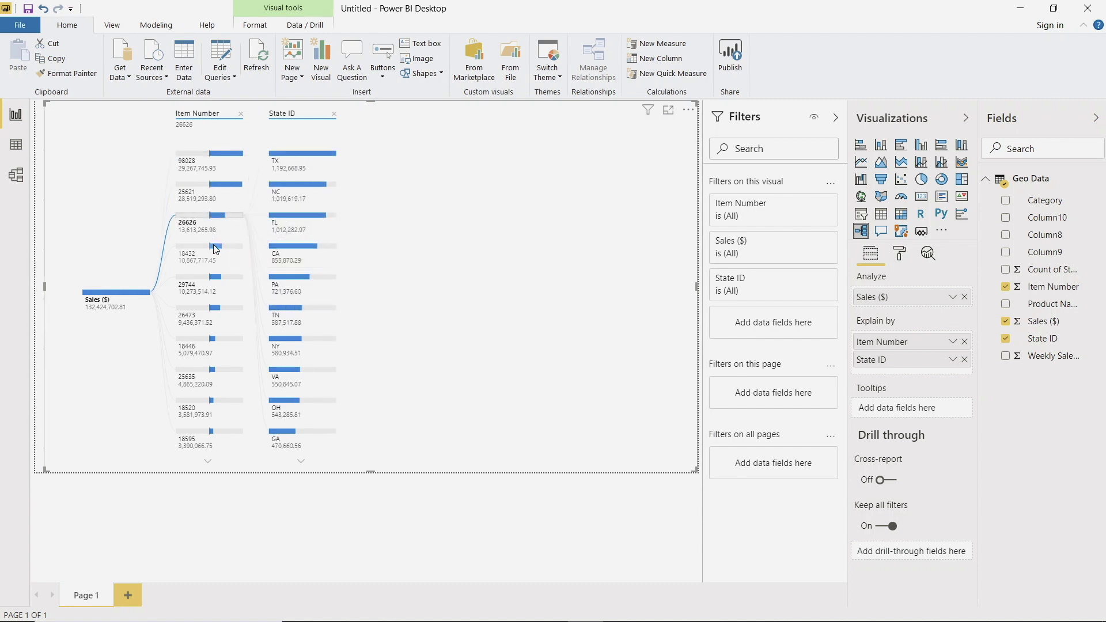
pyautogui.click(216, 249)
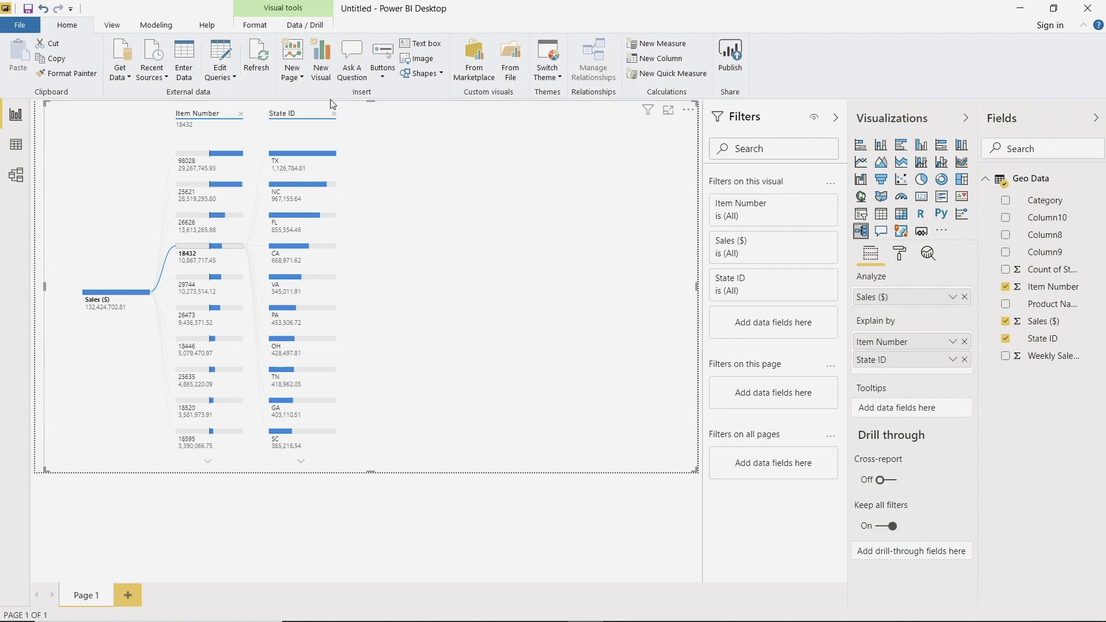
pyautogui.click(334, 114)
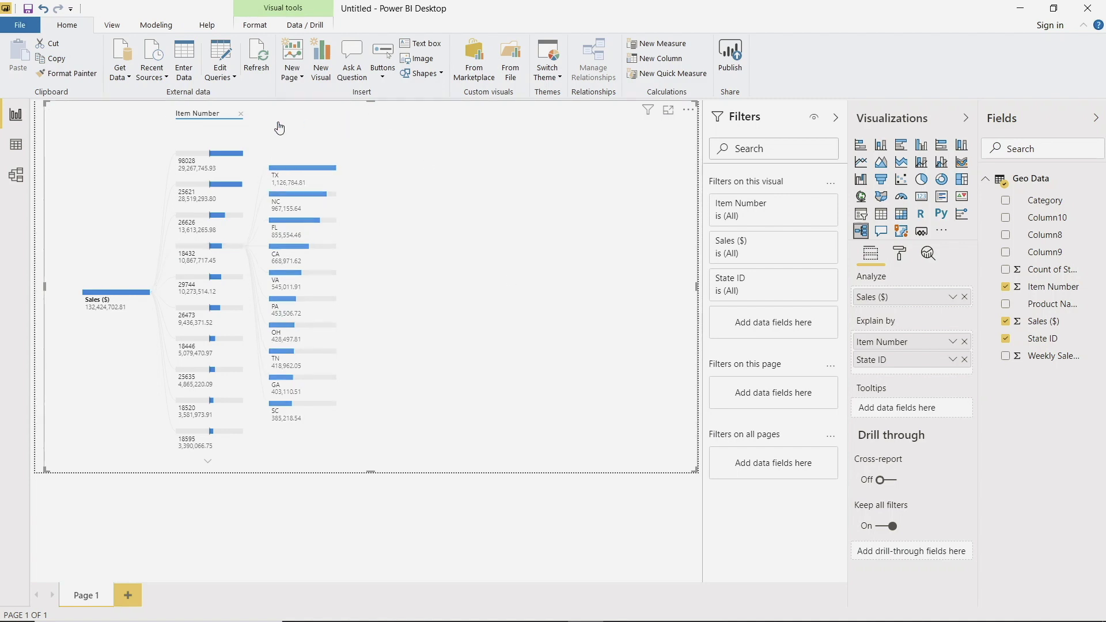
# - Drop the Item Number level and add an AI High value split under Sales ($)
pyautogui.click(240, 114)
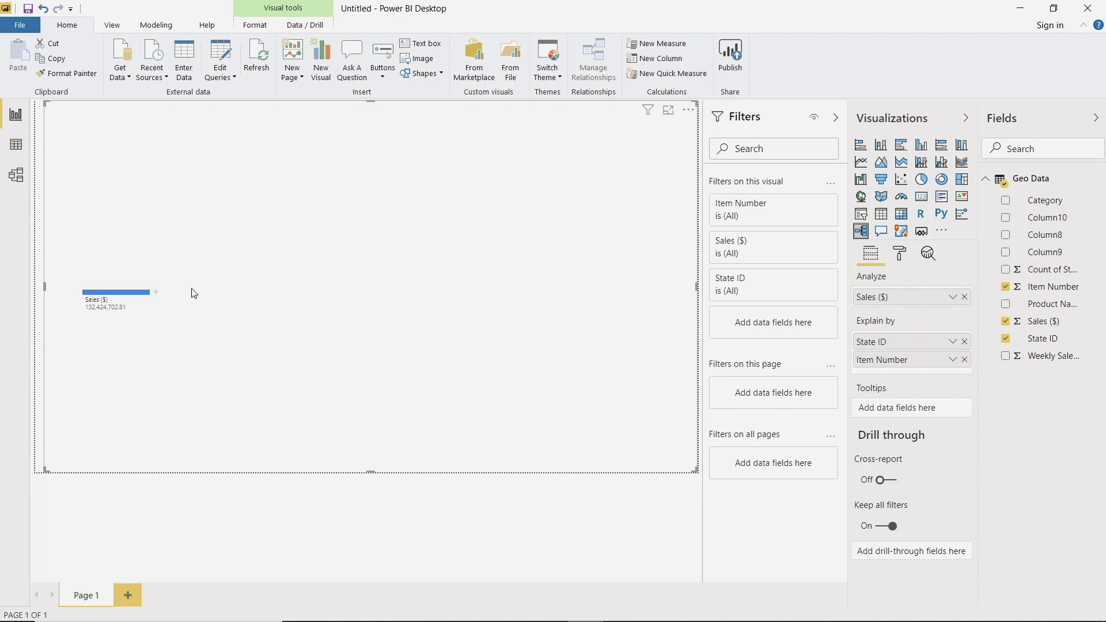
pyautogui.click(157, 294)
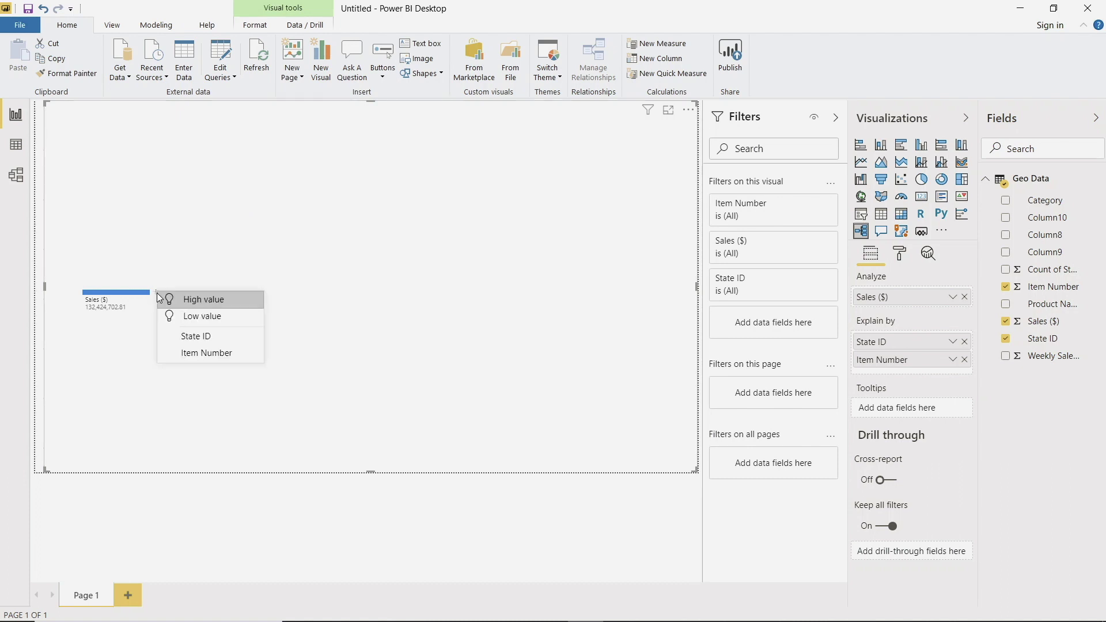
pyautogui.click(205, 302)
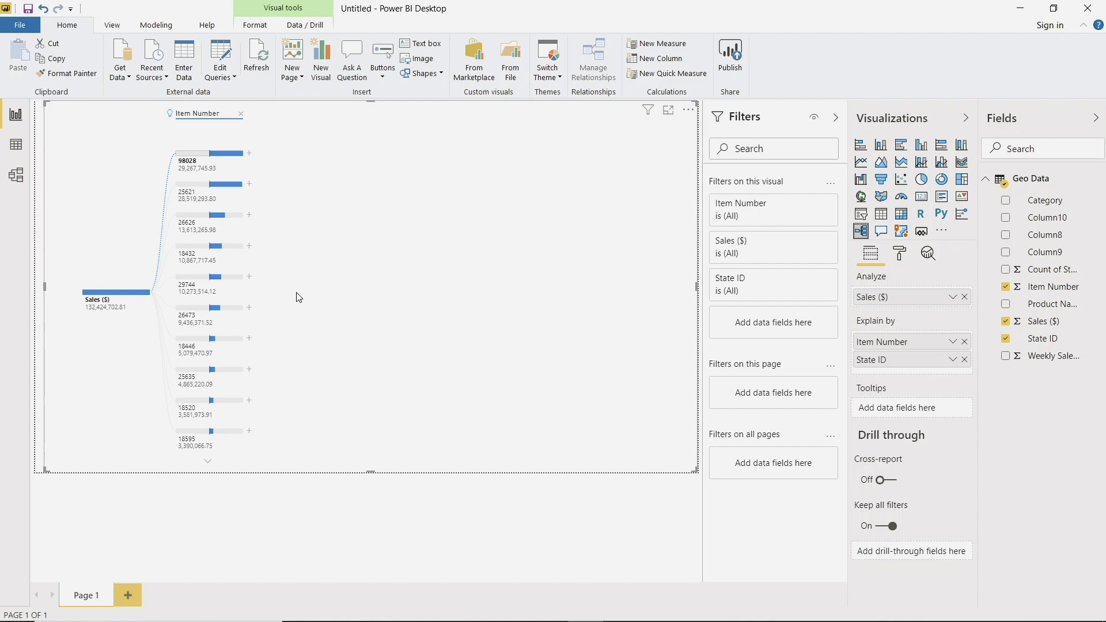
# - Replace the Item Number level with a State ID breakdown of Sales ($)
pyautogui.click(241, 114)
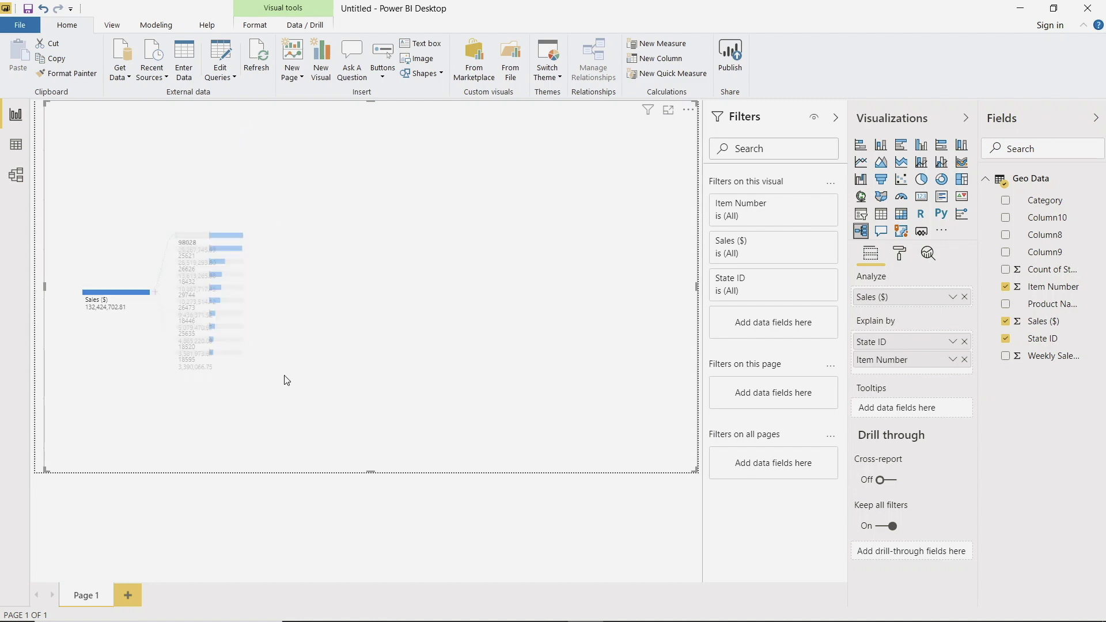
pyautogui.click(156, 294)
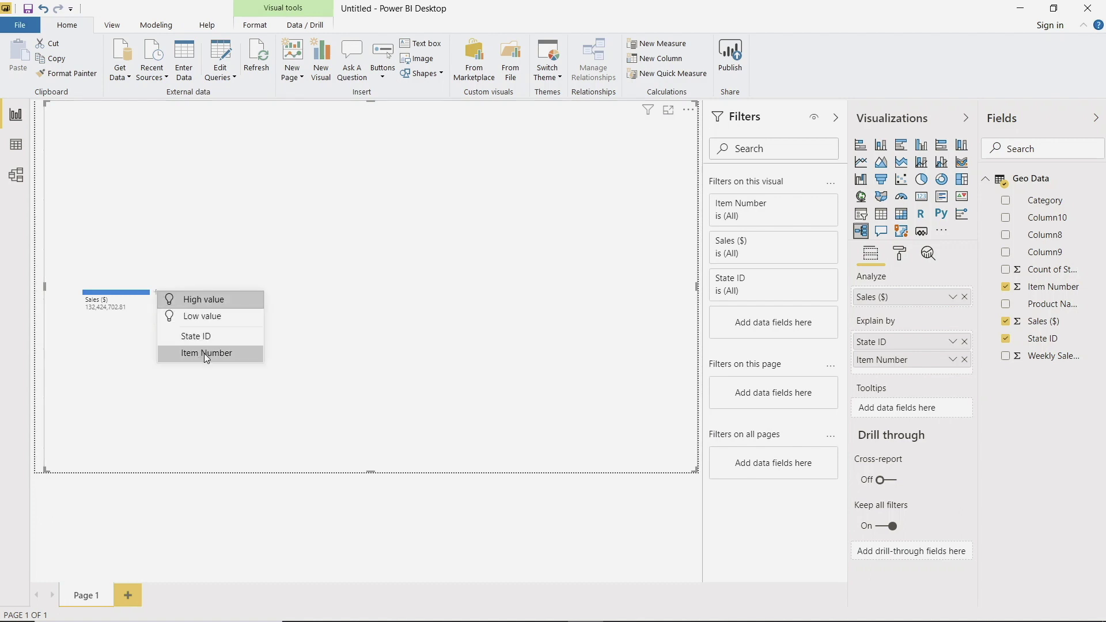
pyautogui.click(205, 339)
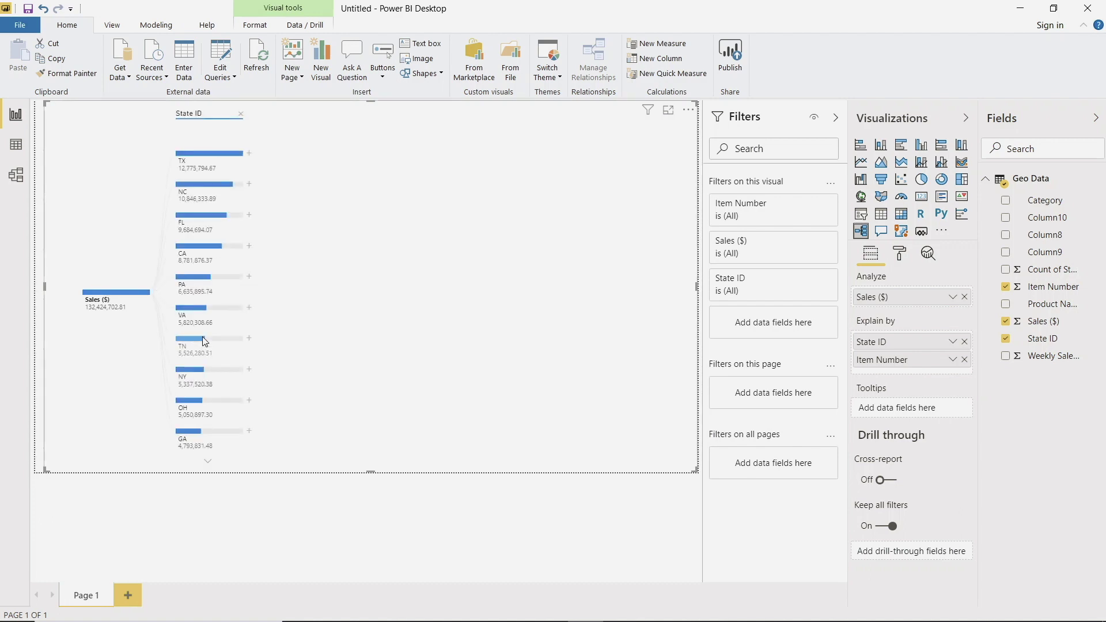
# - Add an AI High value Item Number split under TX, then view NC's breakdown
pyautogui.click(250, 153)
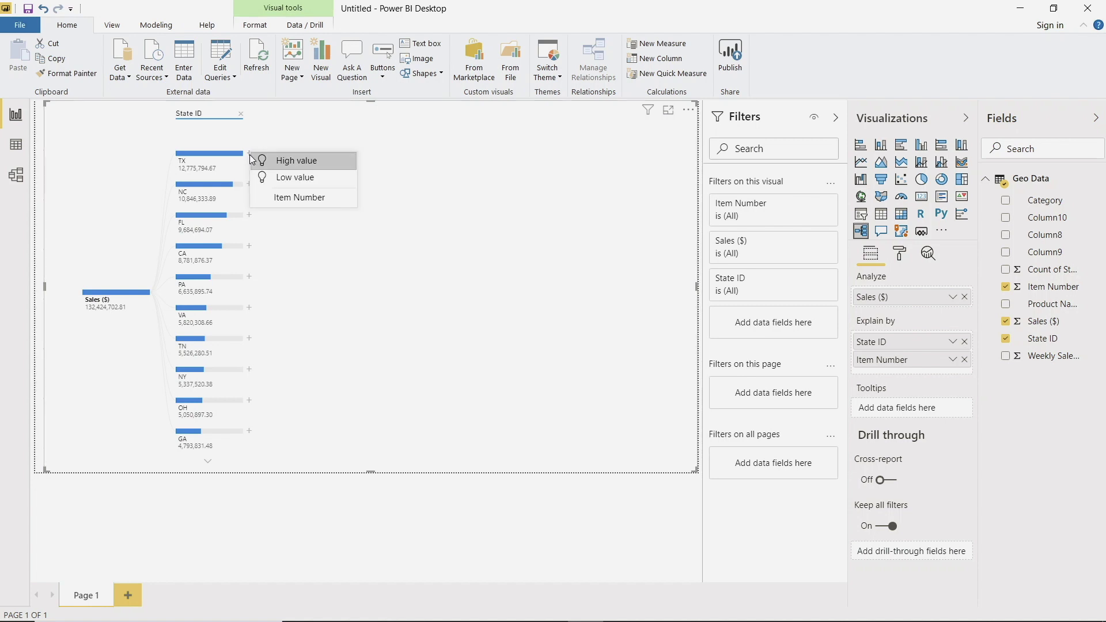
pyautogui.click(291, 161)
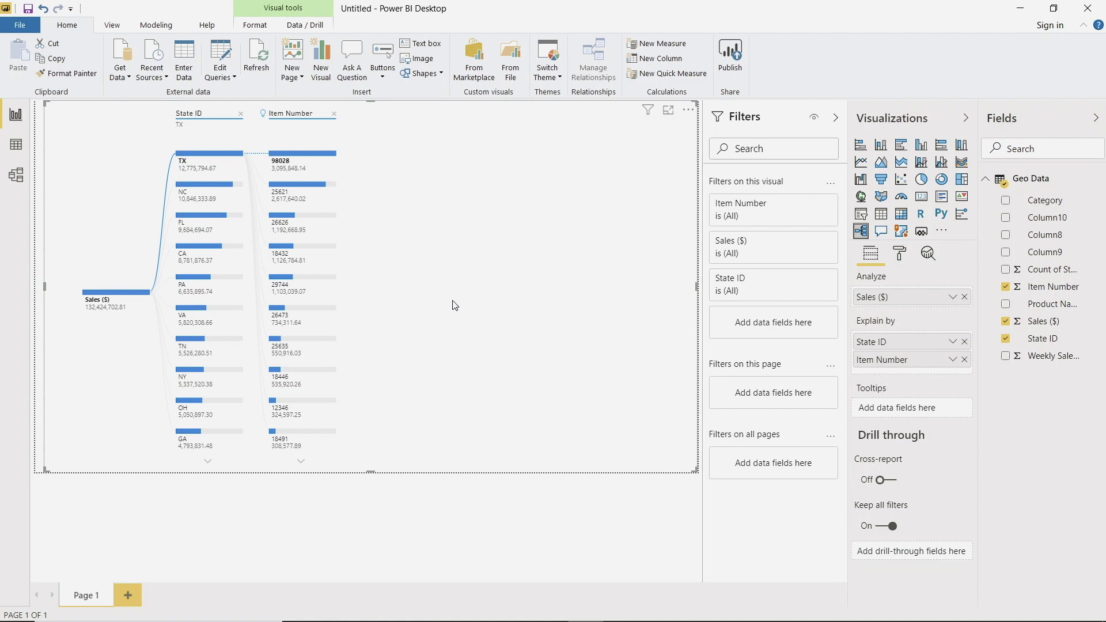
pyautogui.moveTo(207, 192)
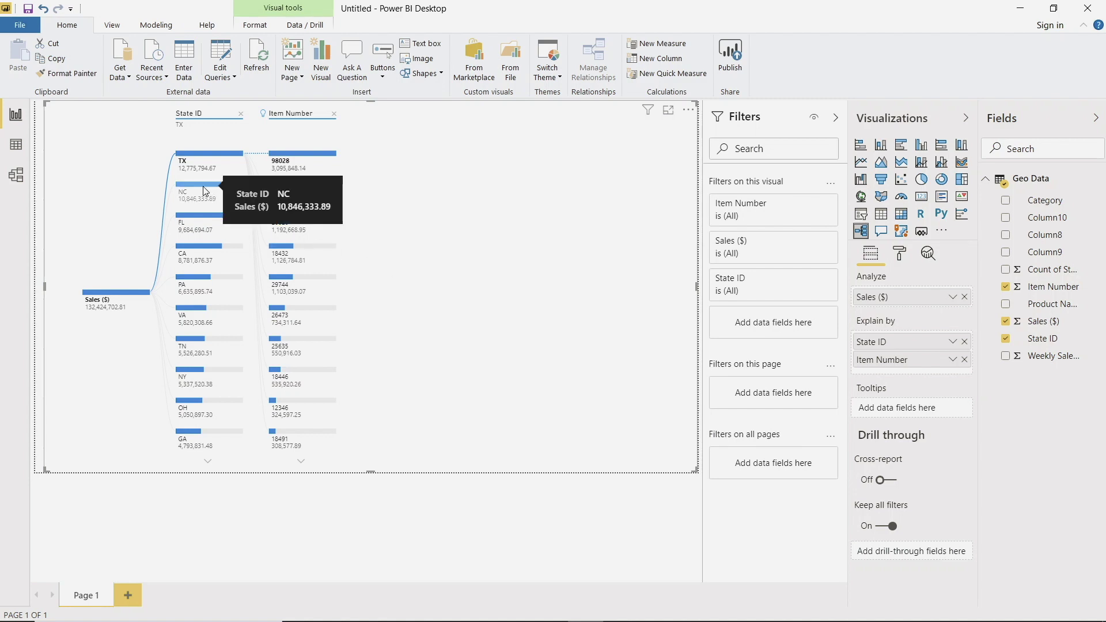
pyautogui.click(206, 192)
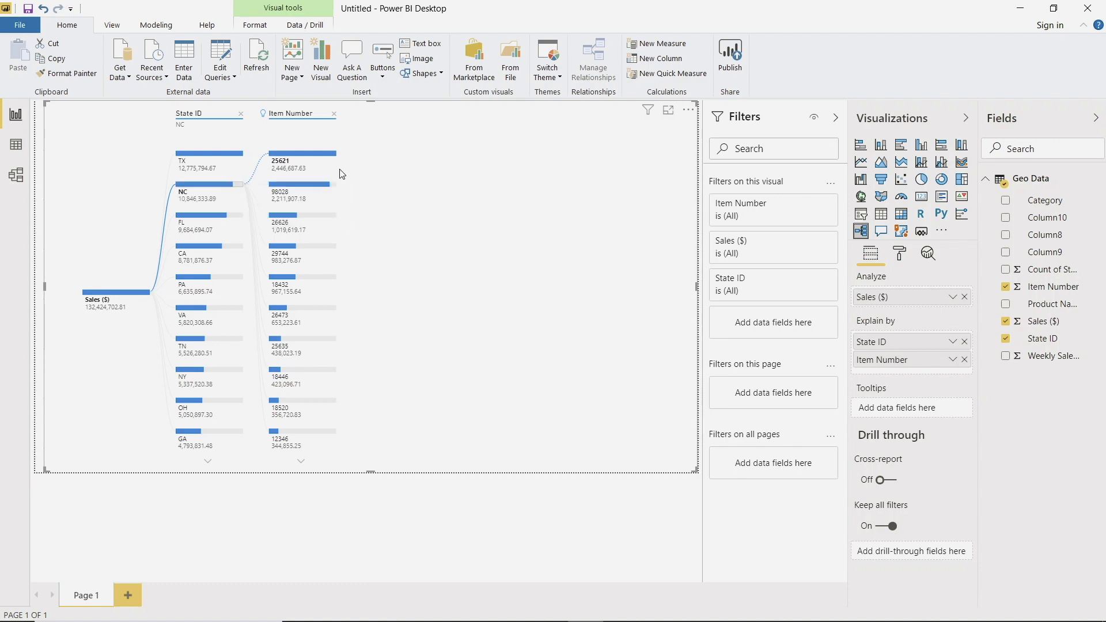
# - Focus on item 25621 within NC, then switch the Item Number breakdown to CA
pyautogui.moveTo(278, 168)
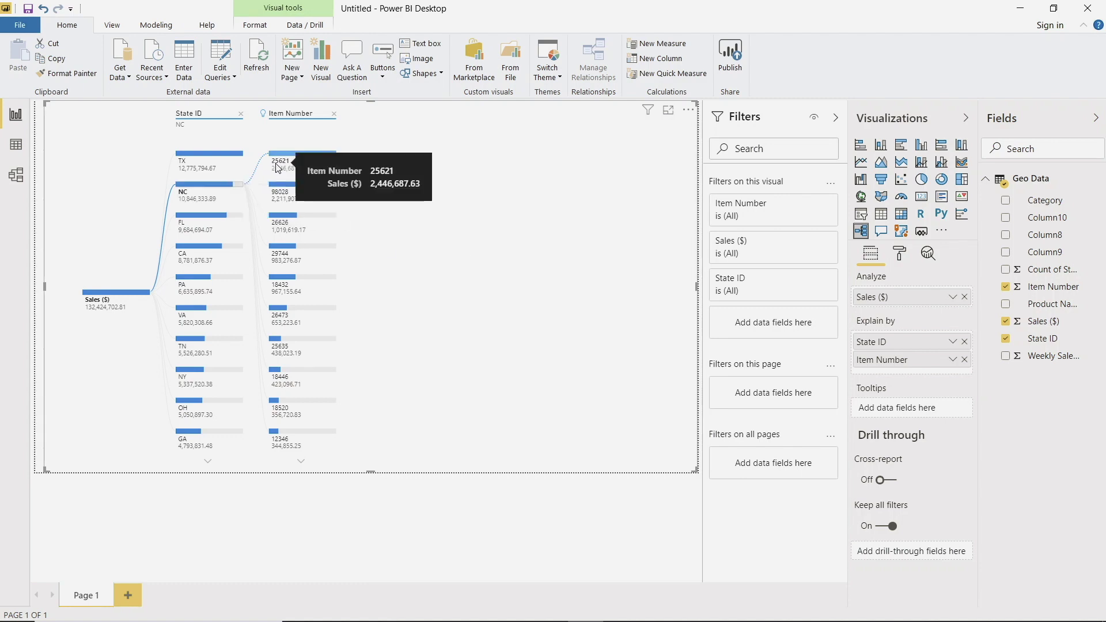
pyautogui.click(279, 169)
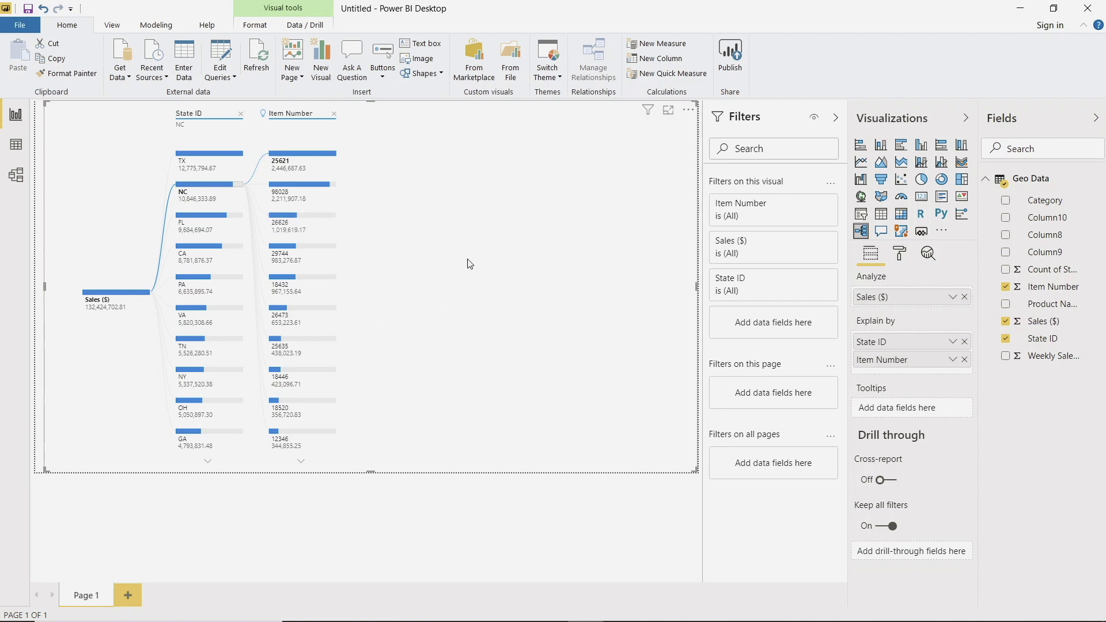
pyautogui.moveTo(202, 224)
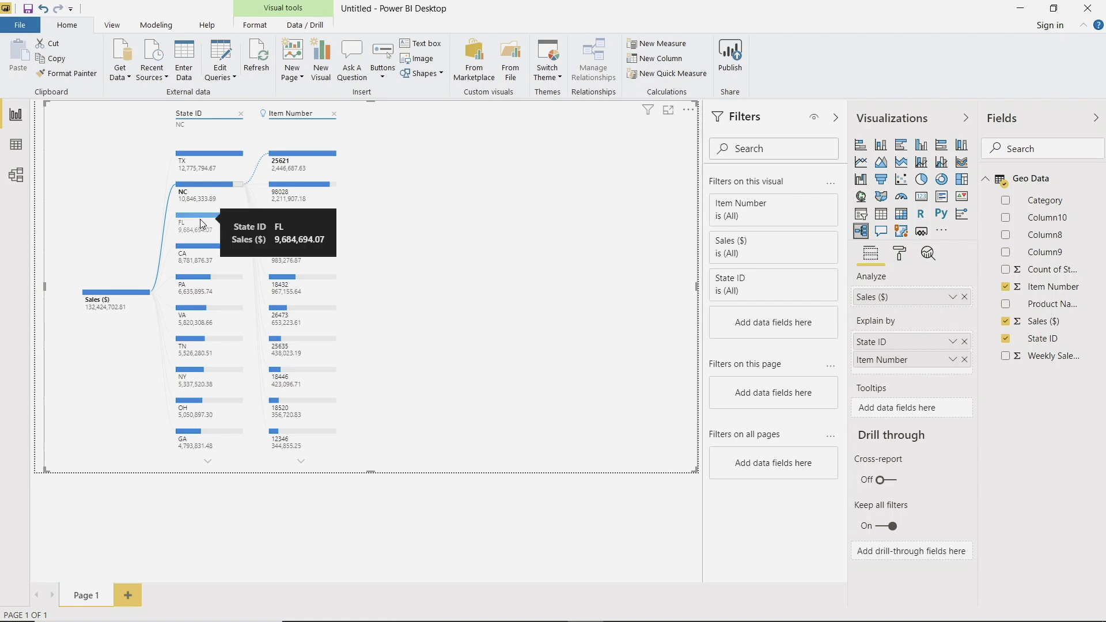
pyautogui.click(199, 245)
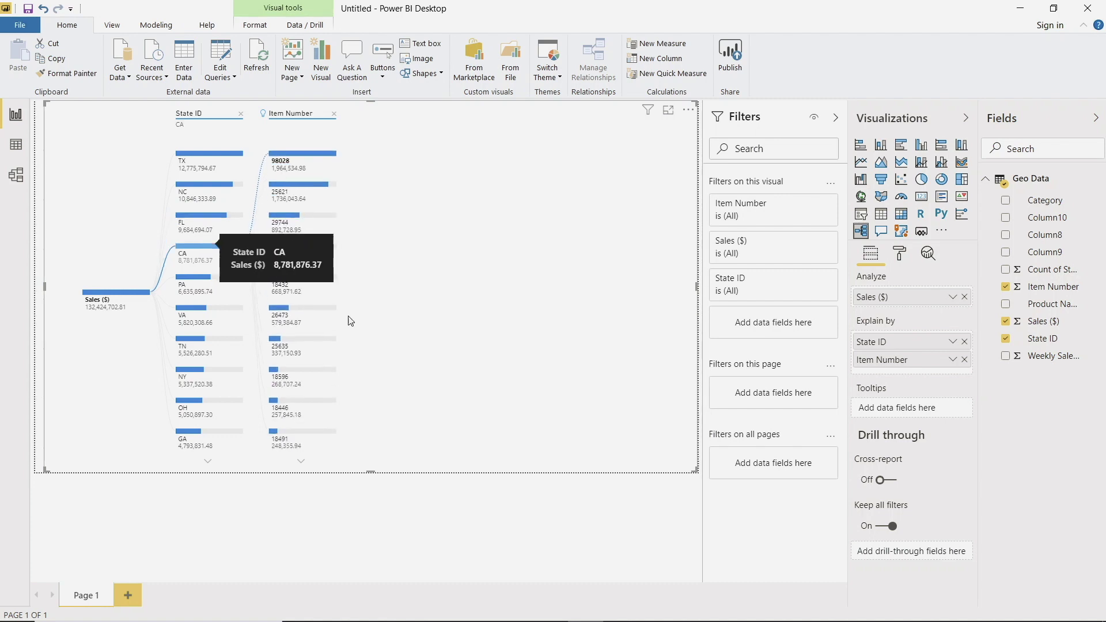